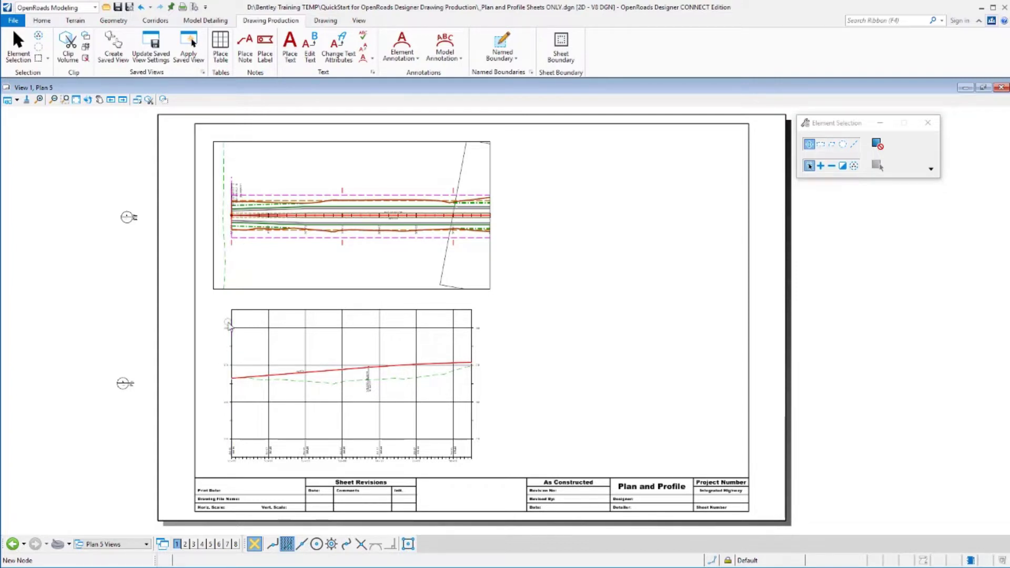
# Open the design file _Plan Sheets.dgn
pyautogui.click(106, 7)
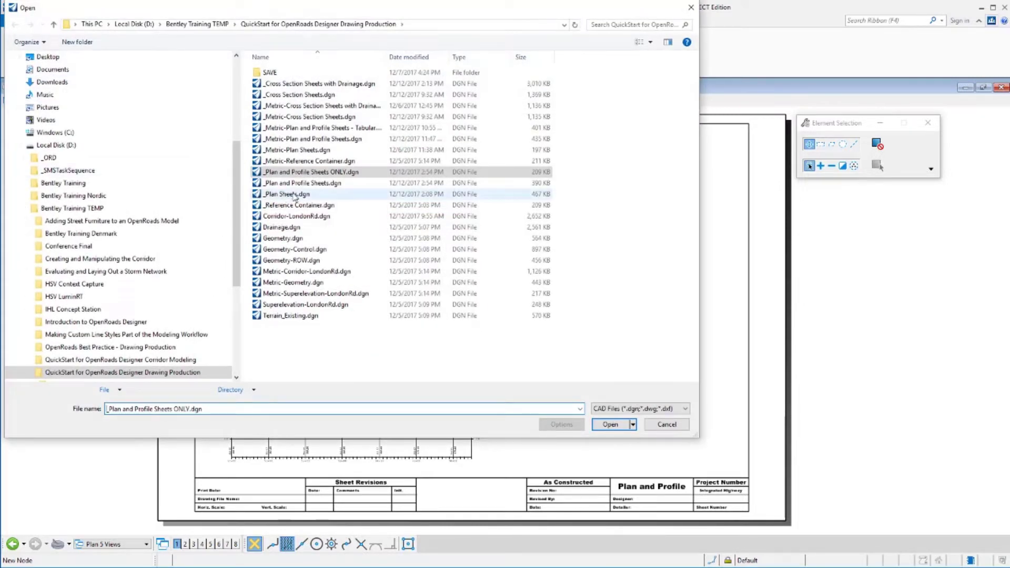
pyautogui.press('Return')
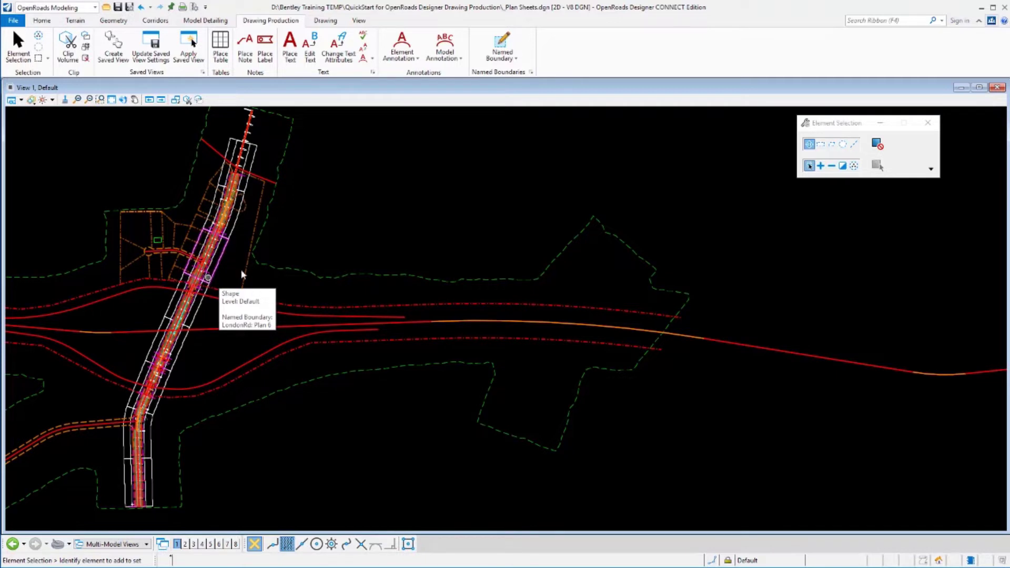
pyautogui.scroll(-1, 241, 270)
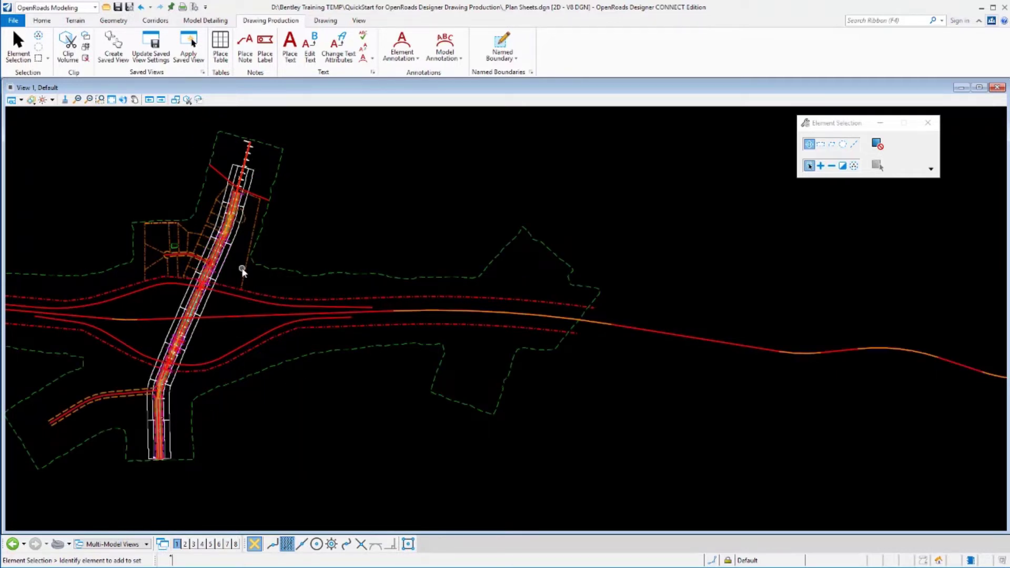
# Start a Civil Plan named boundary and choose the ANSI D_PLAN drawing seed
pyautogui.click(502, 42)
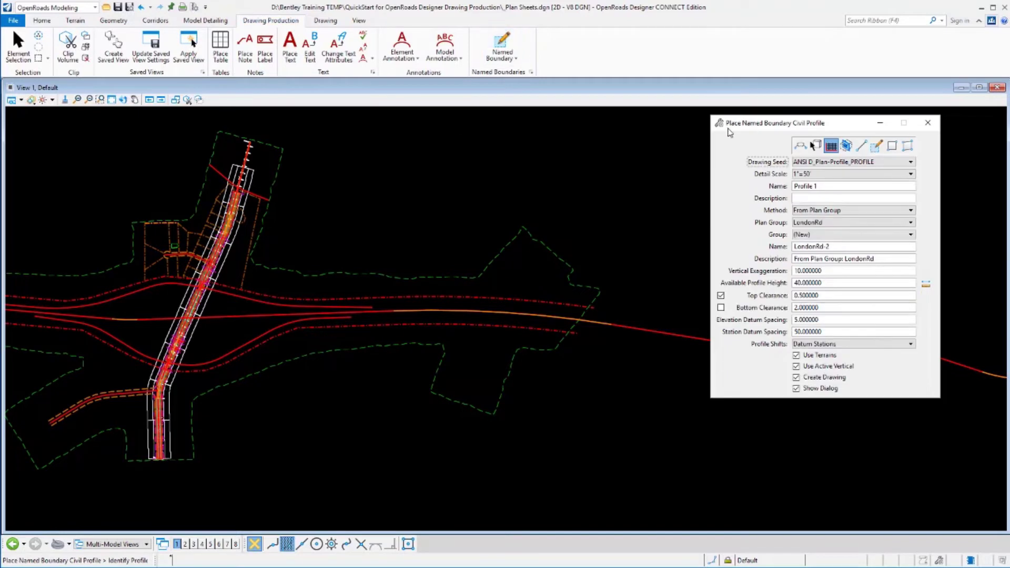
pyautogui.moveTo(383, 149); pyautogui.dragTo(364, 151)
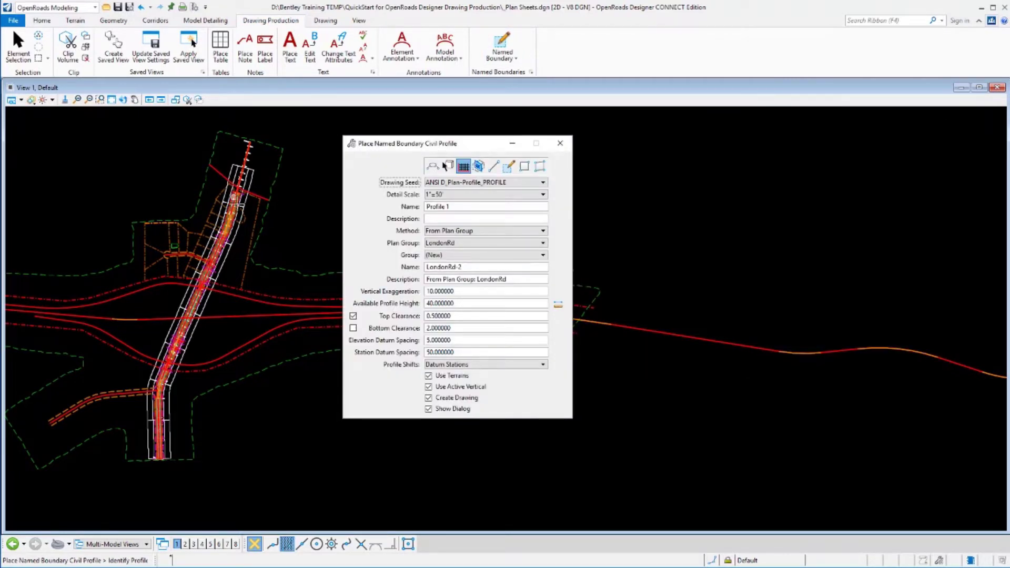
pyautogui.click(432, 167)
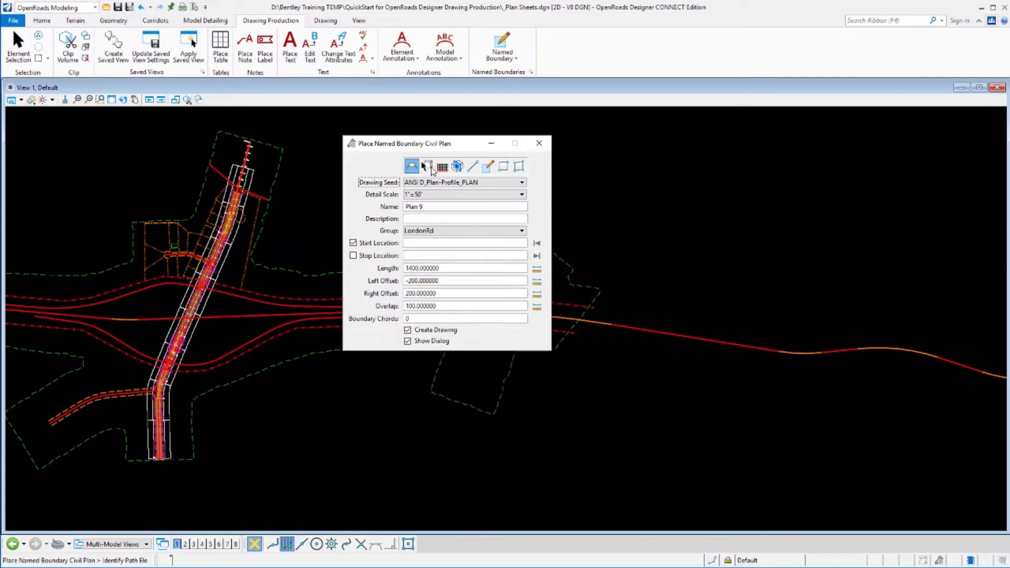
pyautogui.click(436, 184)
pyautogui.click(430, 219)
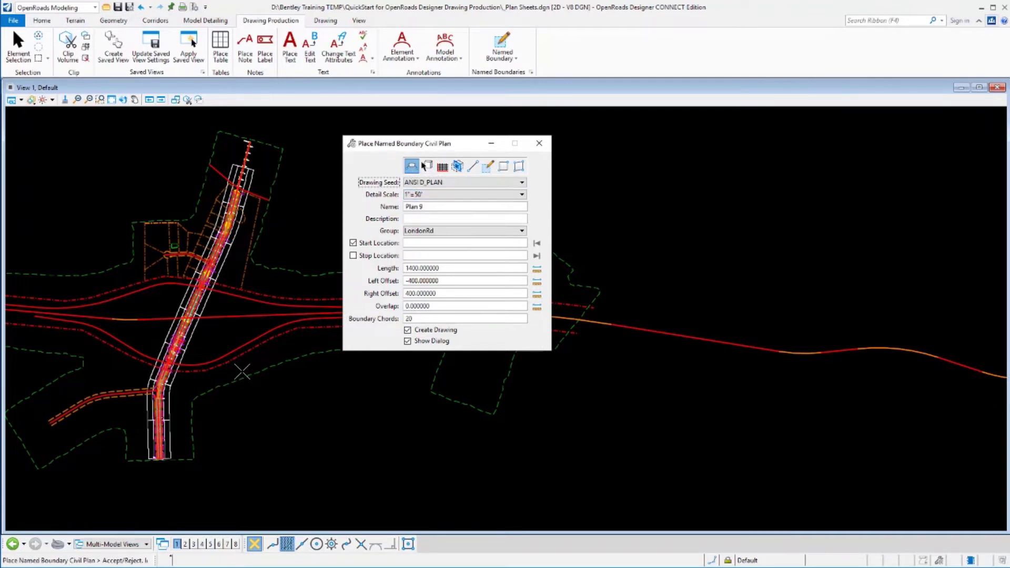
# Unlock the start location, begin the boundary at station 50+00 of the LondonRd alignment, and set Boundary Chords to 0
pyautogui.click(353, 244)
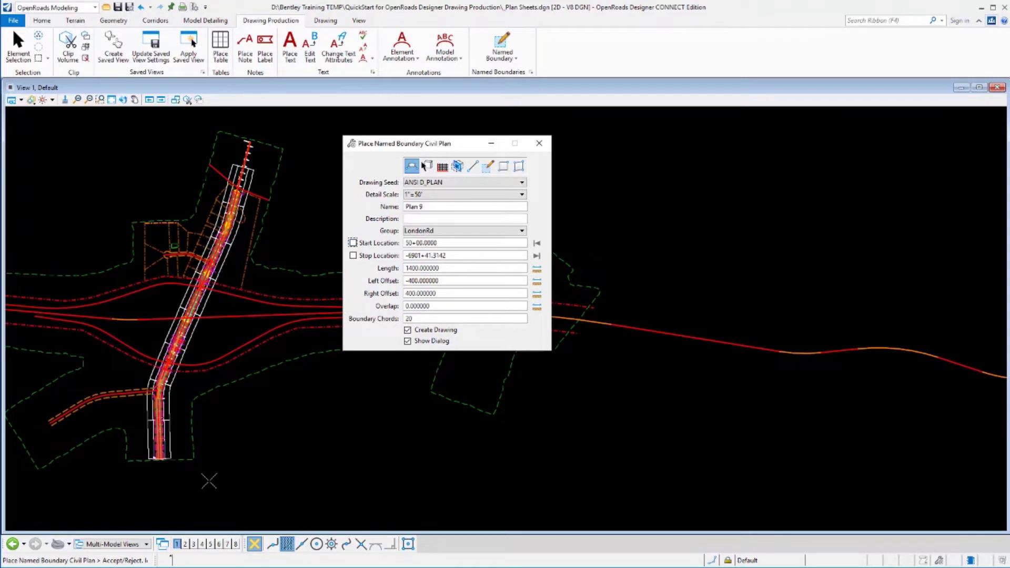
pyautogui.click(191, 489)
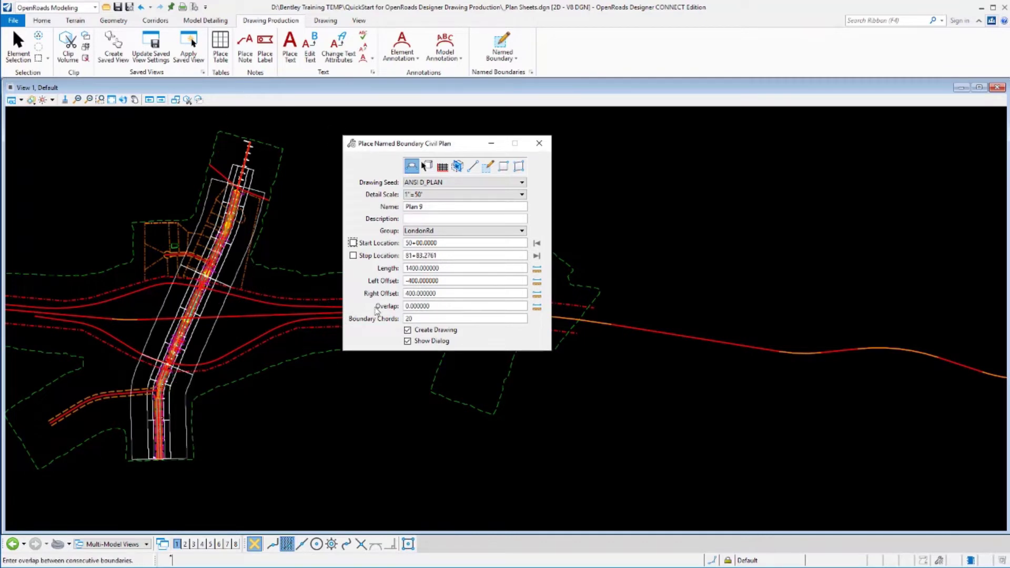
pyautogui.click(408, 319)
pyautogui.doubleClick(408, 319)
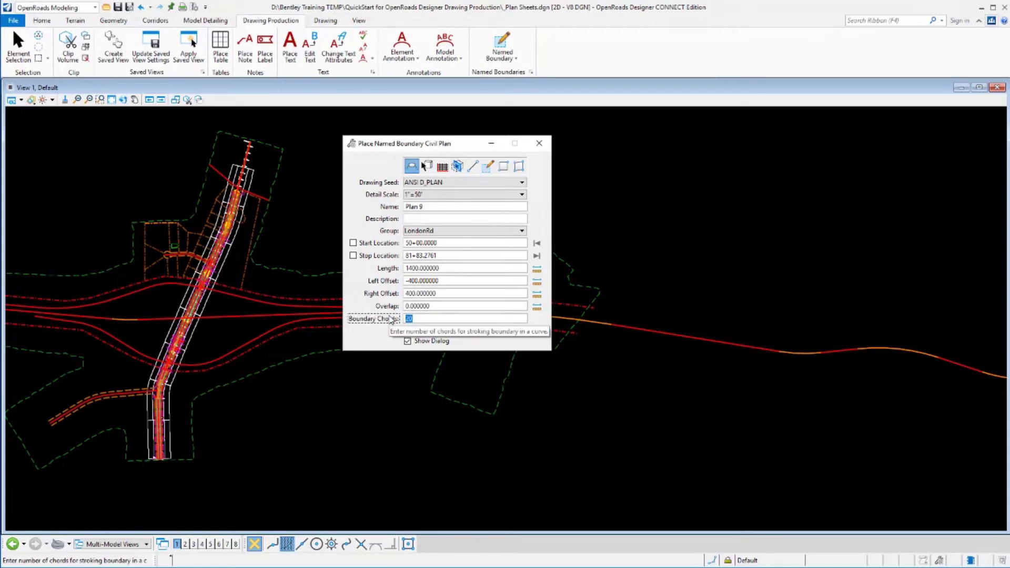
pyautogui.write('0')
pyautogui.press('Tab')
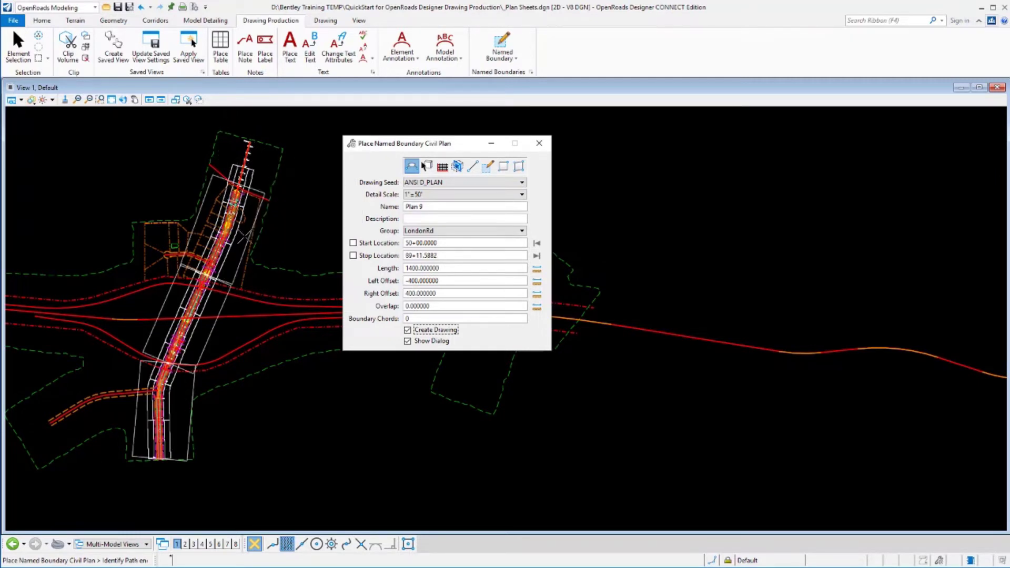
# Set the named boundary's length to 5000 and its overlap to 200
pyautogui.click(397, 269)
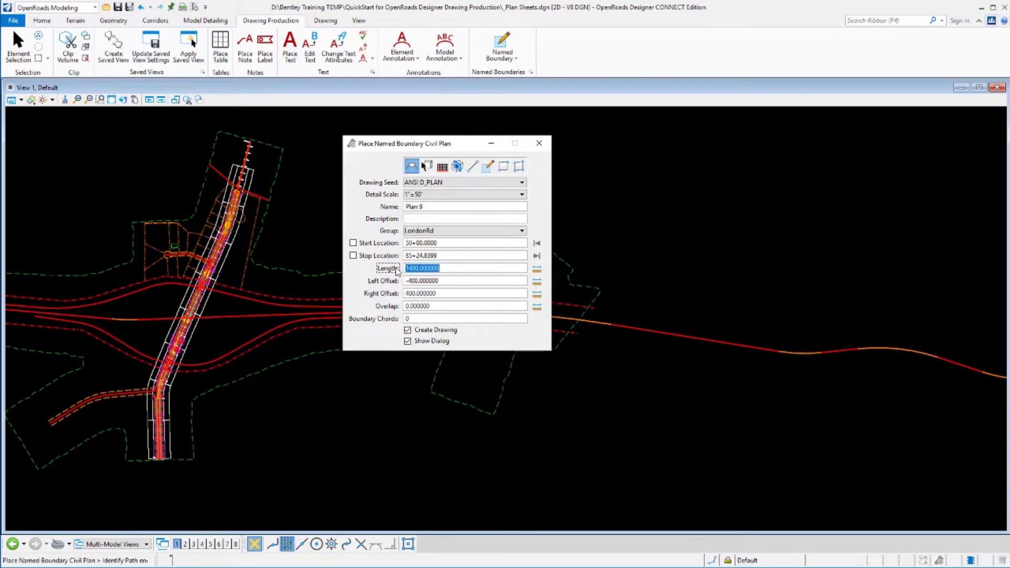
pyautogui.write('5')
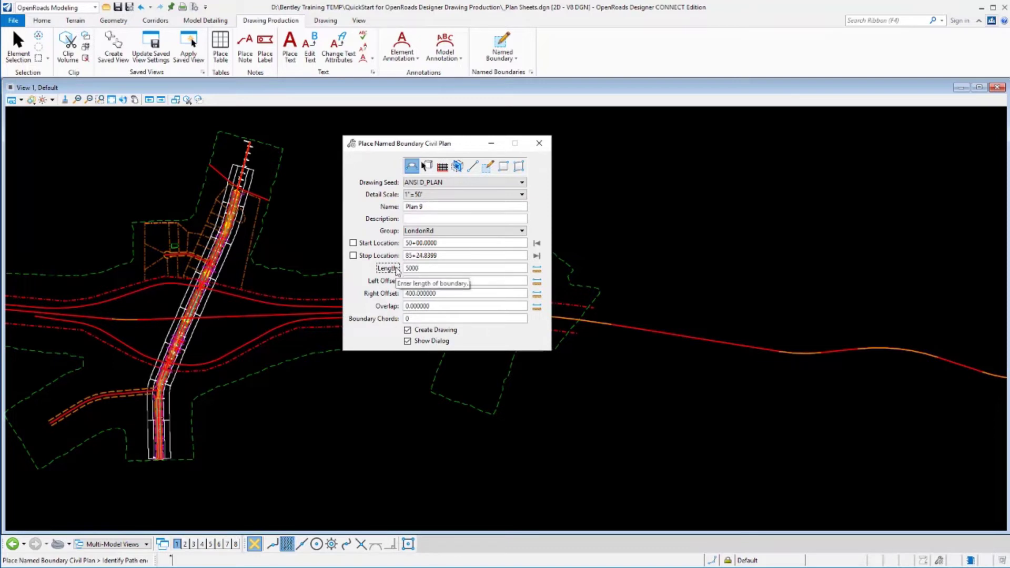
pyautogui.write('000000')
pyautogui.press('Tab')
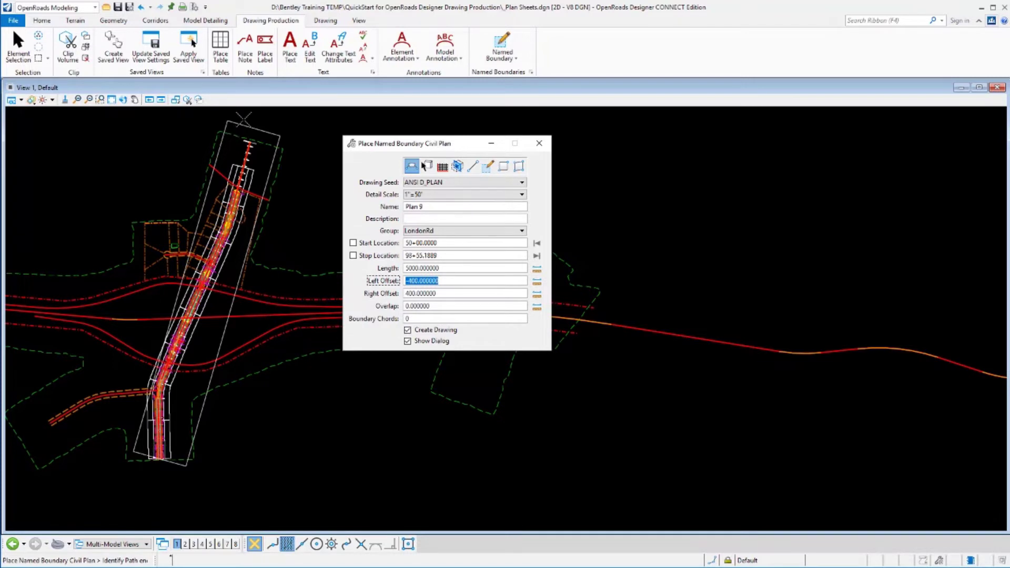
pyautogui.click(447, 306)
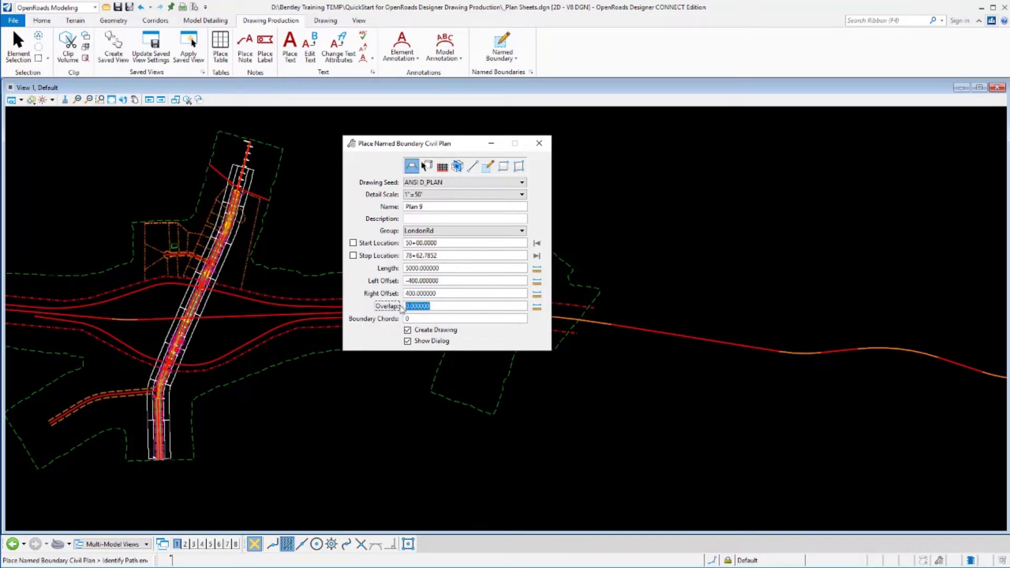
pyautogui.write('200')
pyautogui.press('Tab')
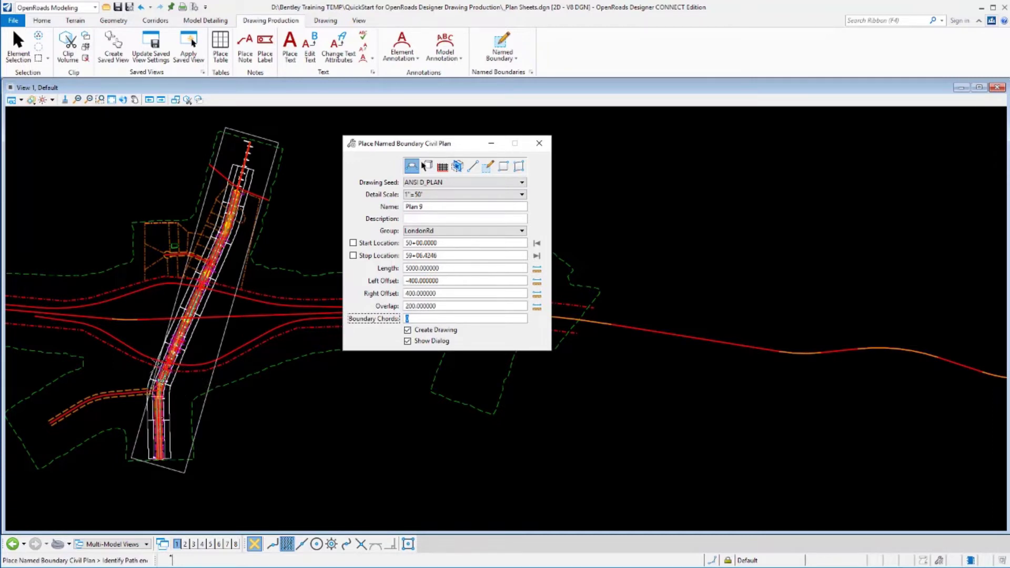
# Change the detail scale to 1"=100' and set the boundary length to 5000
pyautogui.click(440, 196)
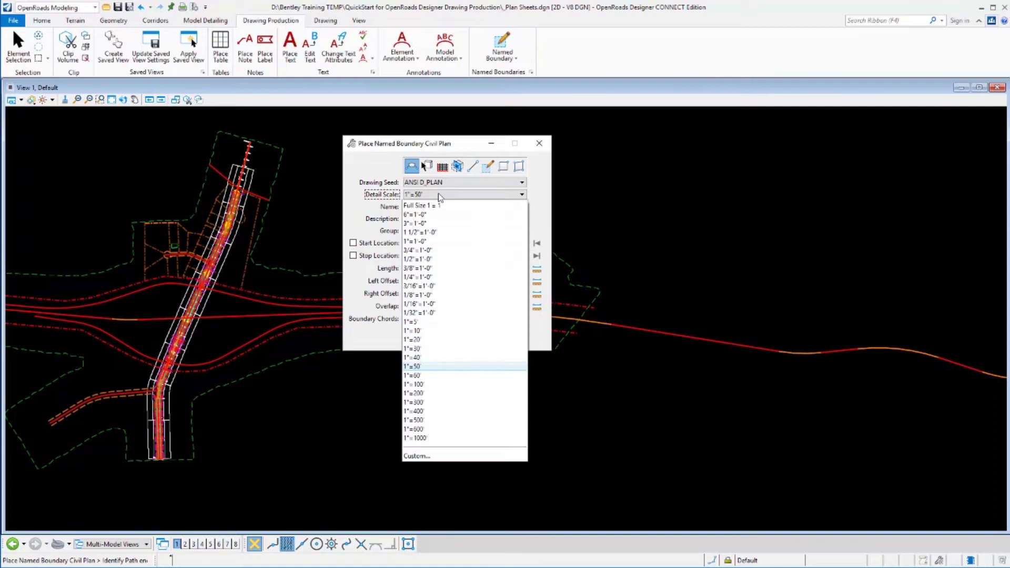
pyautogui.click(423, 389)
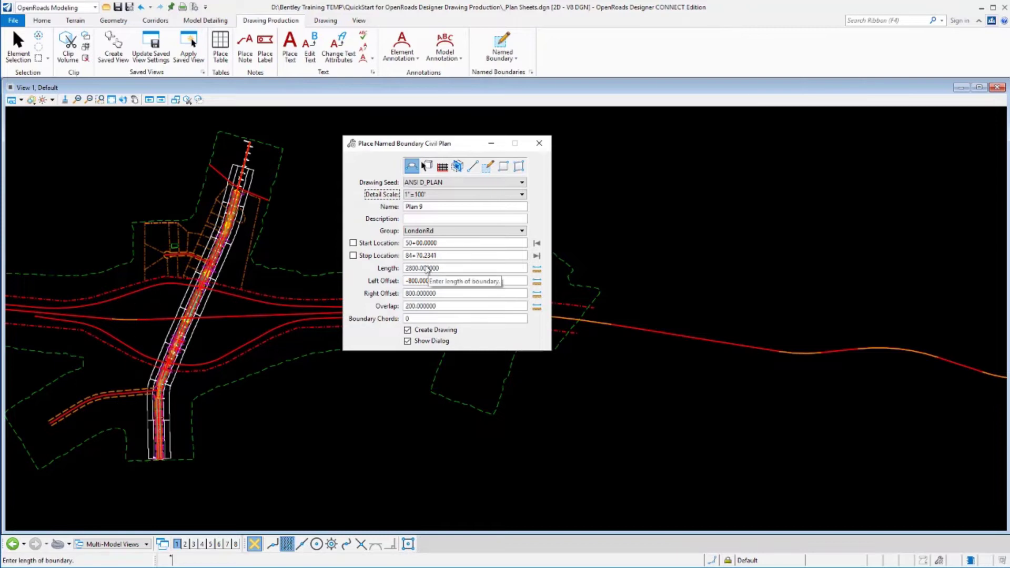
pyautogui.doubleClick(446, 270)
pyautogui.write('500')
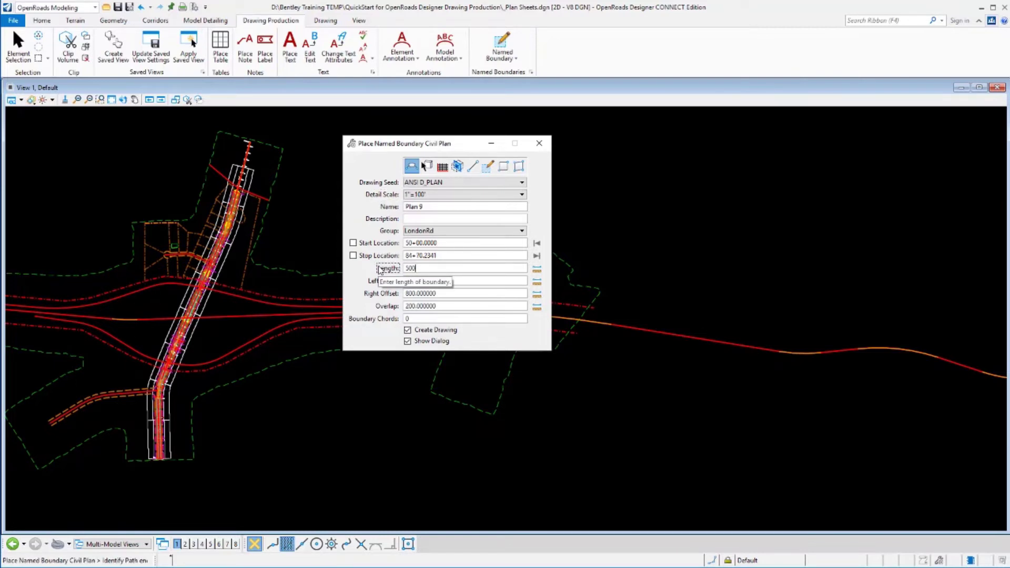
pyautogui.write('0000')
pyautogui.press('Tab')
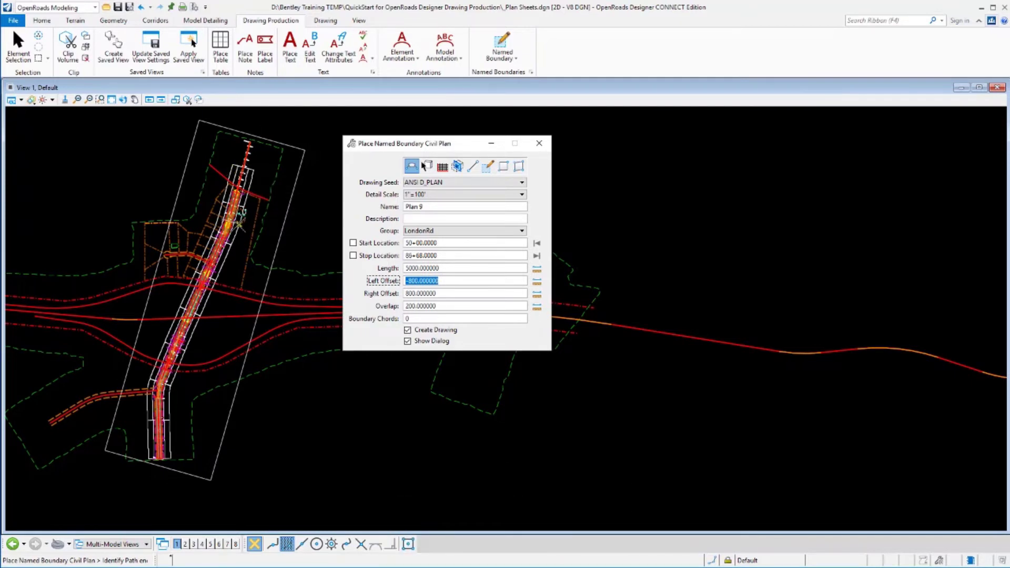
# Set the boundary overlap to 400 and name the boundary Roll Plot
pyautogui.click(235, 226)
pyautogui.rightClick(196, 410)
pyautogui.click(408, 308)
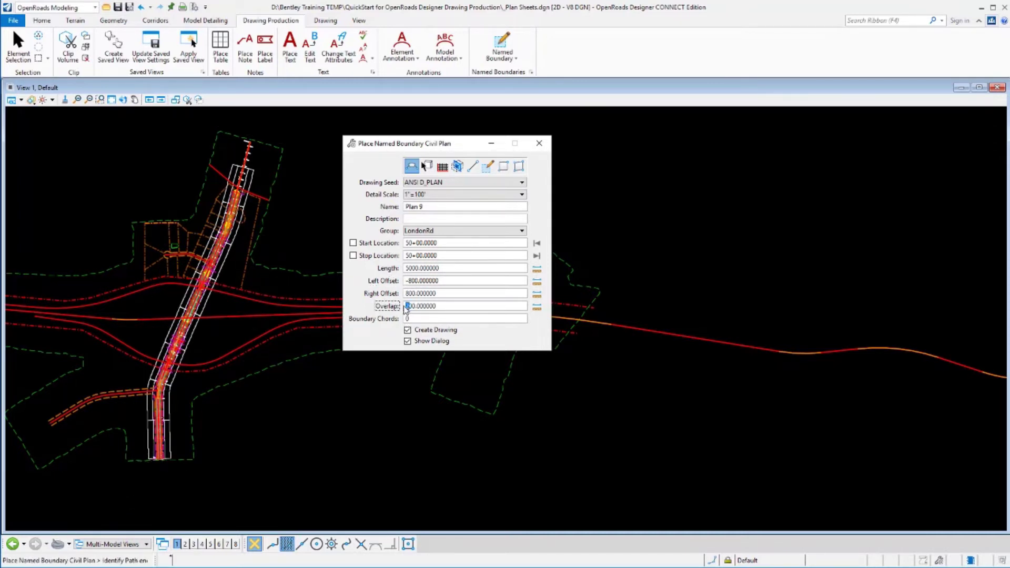
pyautogui.press('Tab')
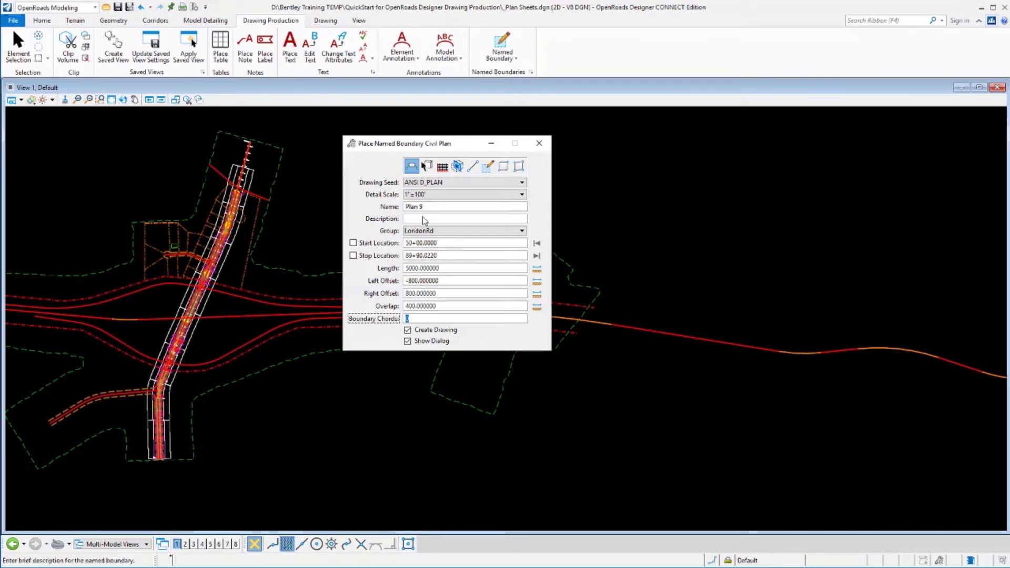
pyautogui.click(435, 208)
pyautogui.moveTo(435, 210); pyautogui.dragTo(395, 209)
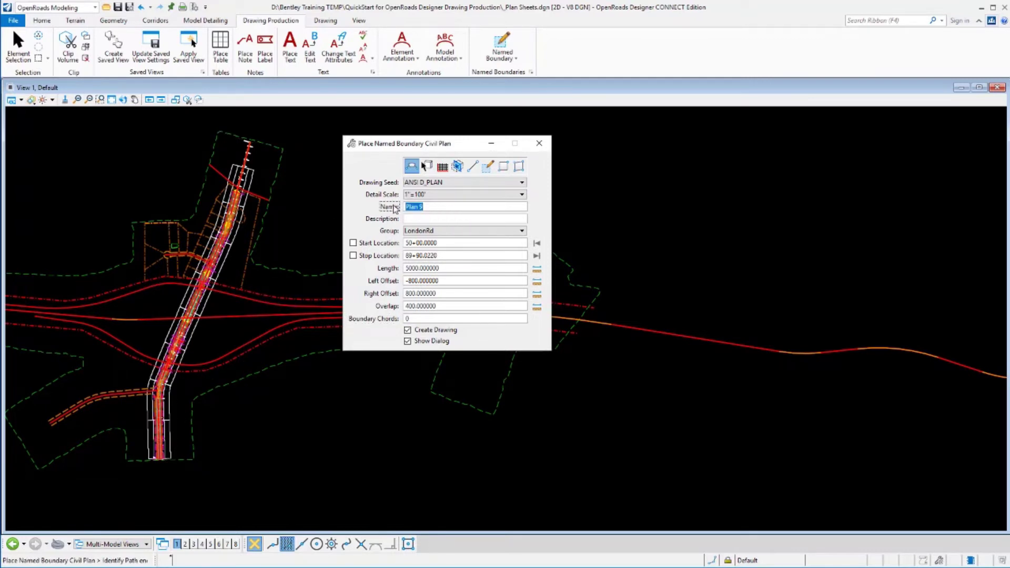
pyautogui.write('Roll Plot')
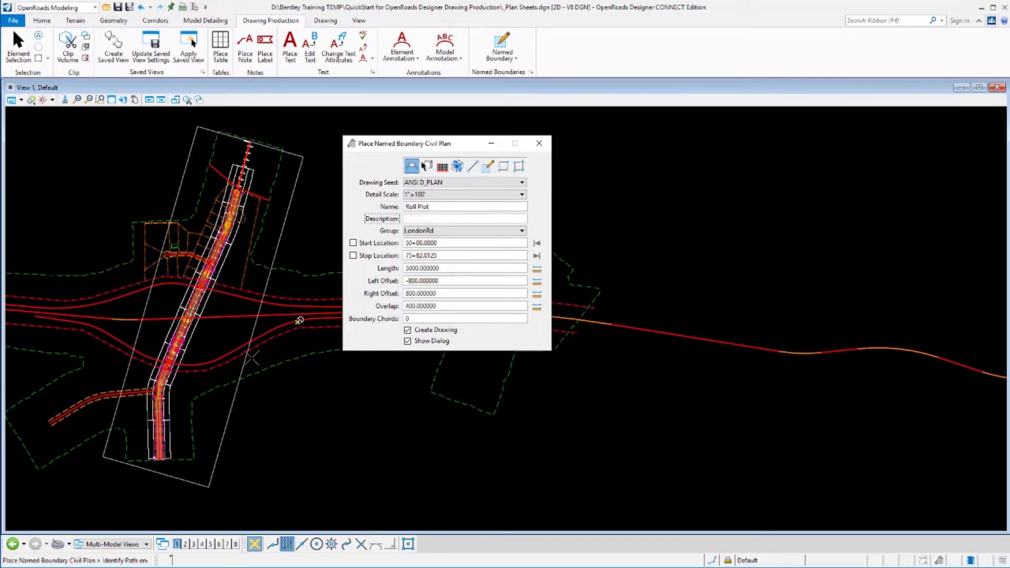
# Place the Roll Plot boundary along the LondonRd alignment and create its drawing and sheet model, keeping the ANSI D_PLAN settings
pyautogui.click(256, 358)
pyautogui.click(221, 354)
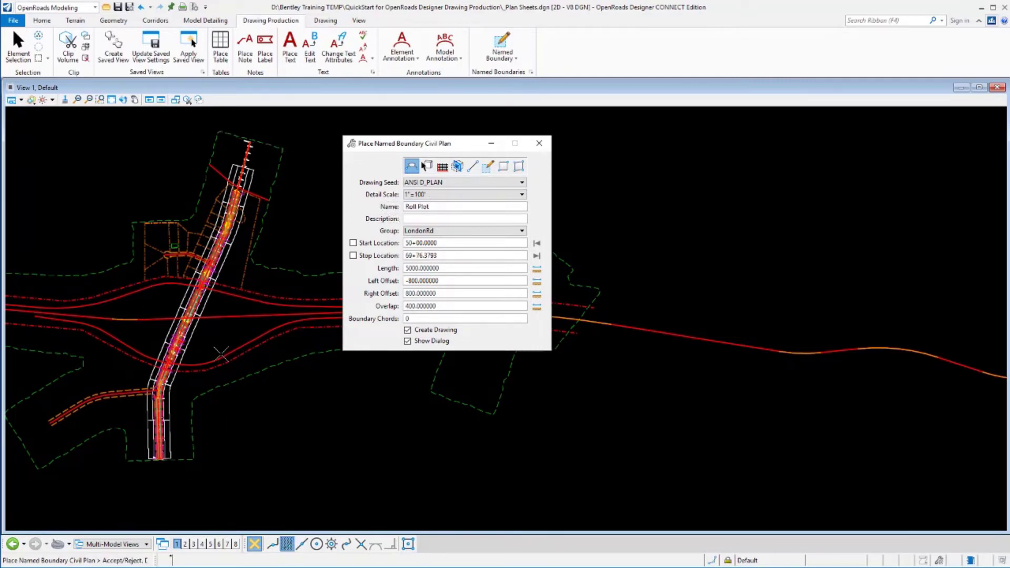
pyautogui.click(211, 381)
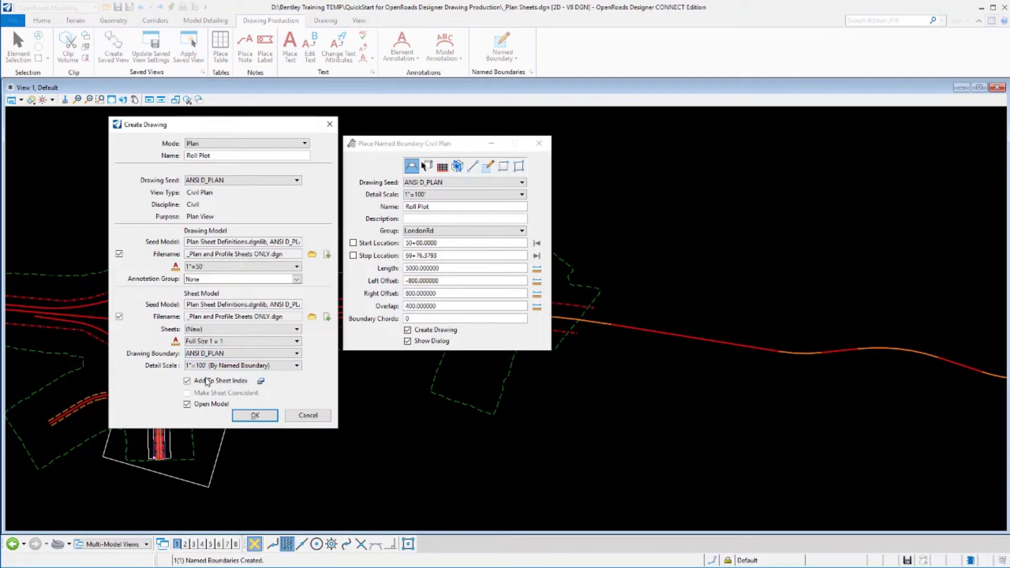
pyautogui.click(253, 415)
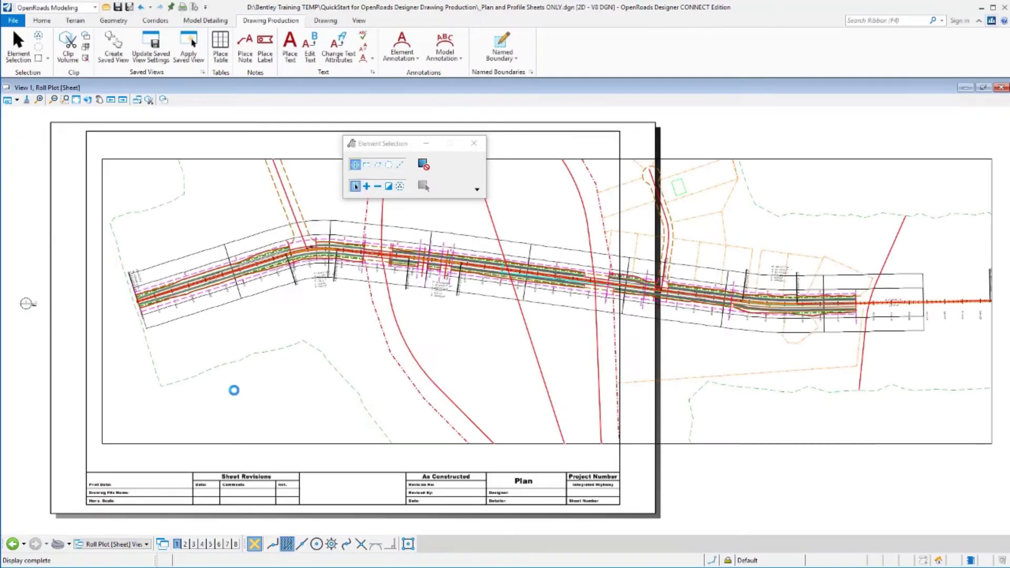
# Delete the border and title block cell from the Roll Plot sheet
pyautogui.scroll(-2, 440, 383)
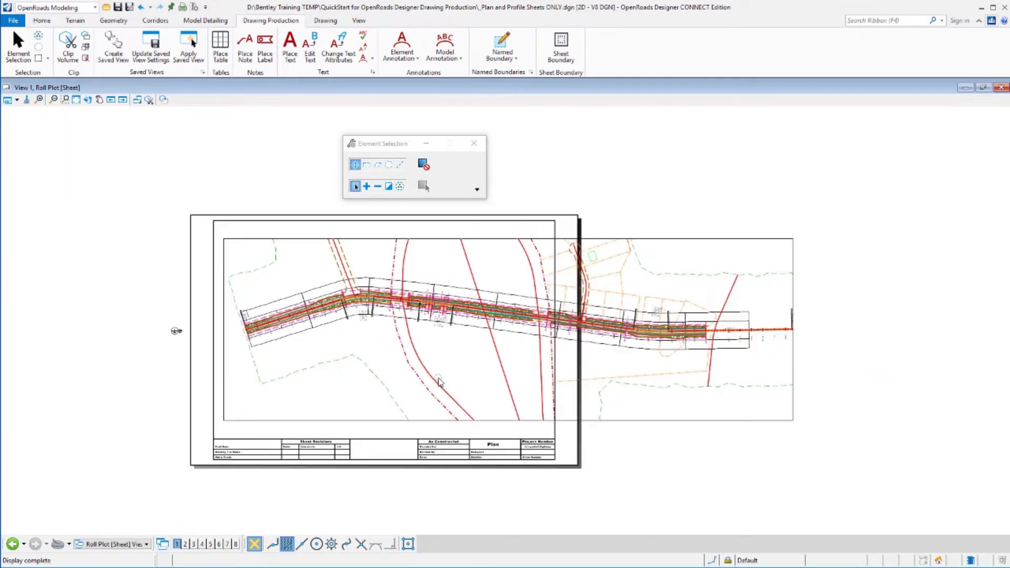
pyautogui.scroll(1, 429, 375)
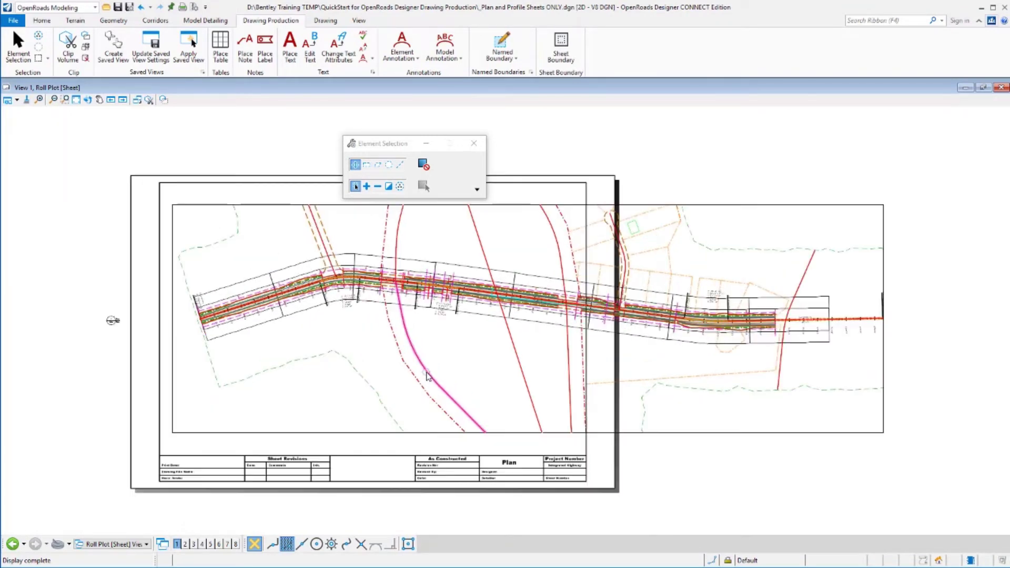
pyautogui.moveTo(375, 144); pyautogui.dragTo(352, 110)
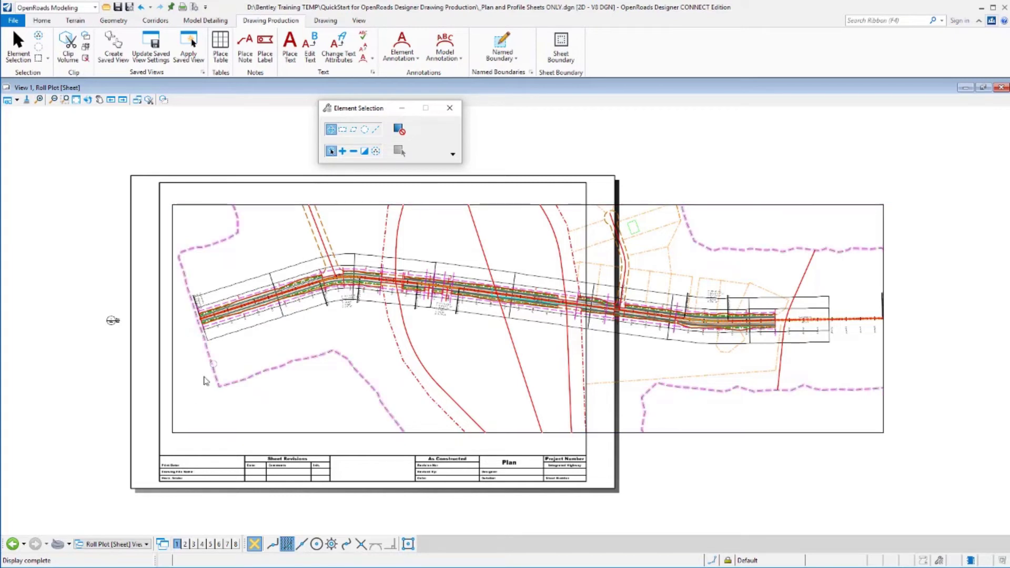
pyautogui.click(181, 460)
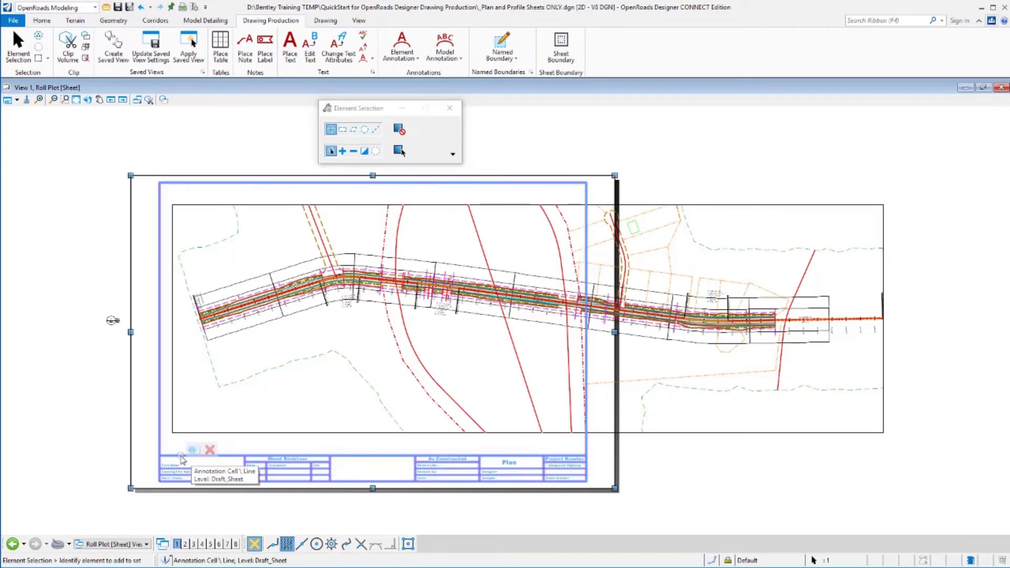
pyautogui.click(203, 460)
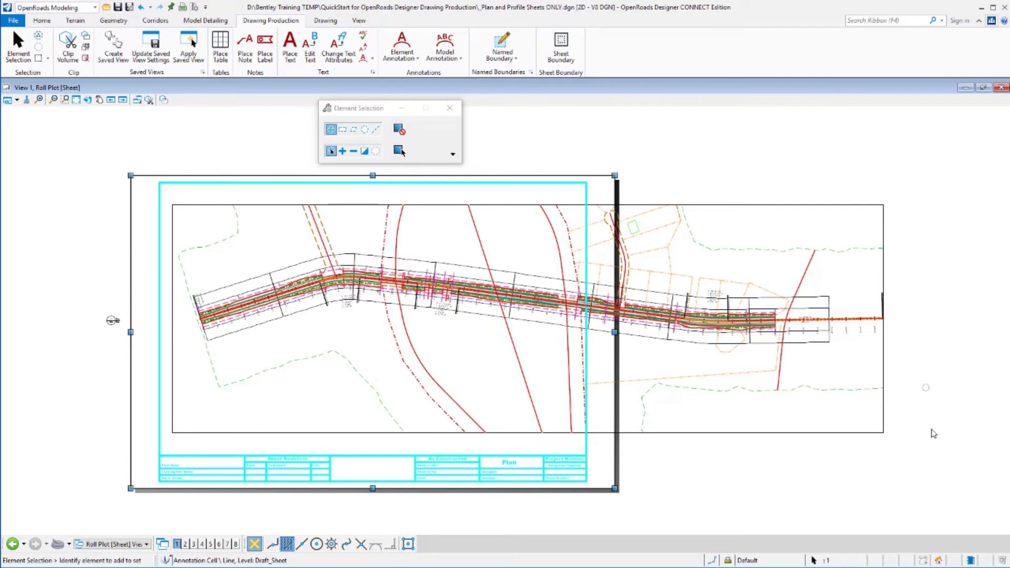
pyautogui.click(377, 463)
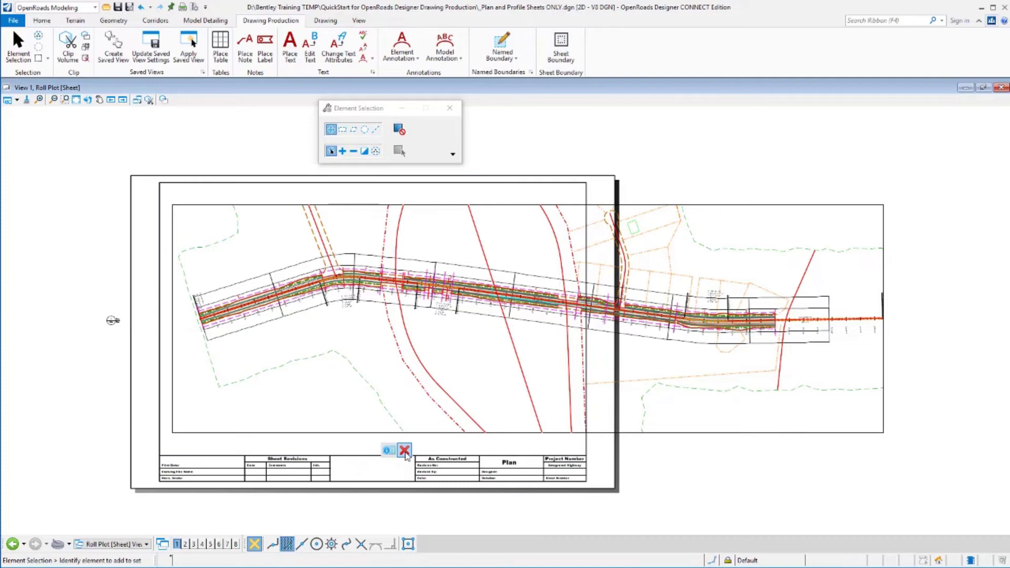
pyautogui.click(404, 451)
pyautogui.click(393, 457)
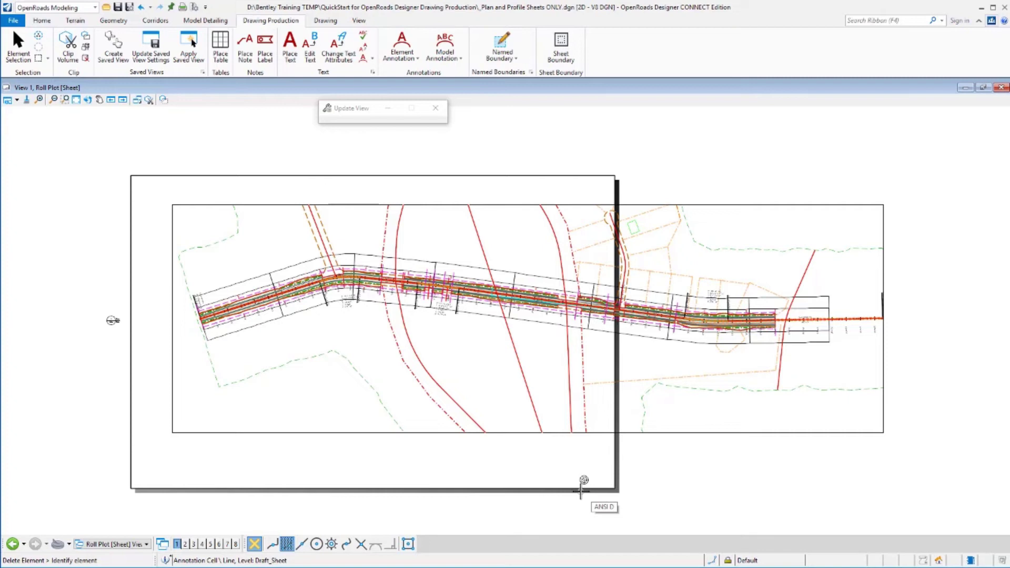
# Resize the Roll Plot sheet boundary to a custom sheet size with a width of 60 inches
pyautogui.click(562, 46)
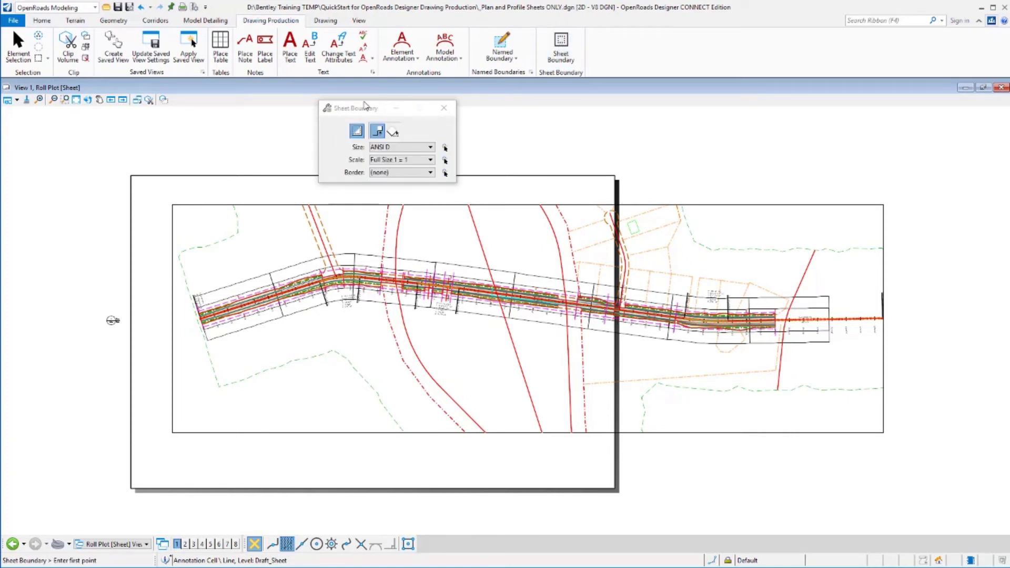
pyautogui.click(377, 149)
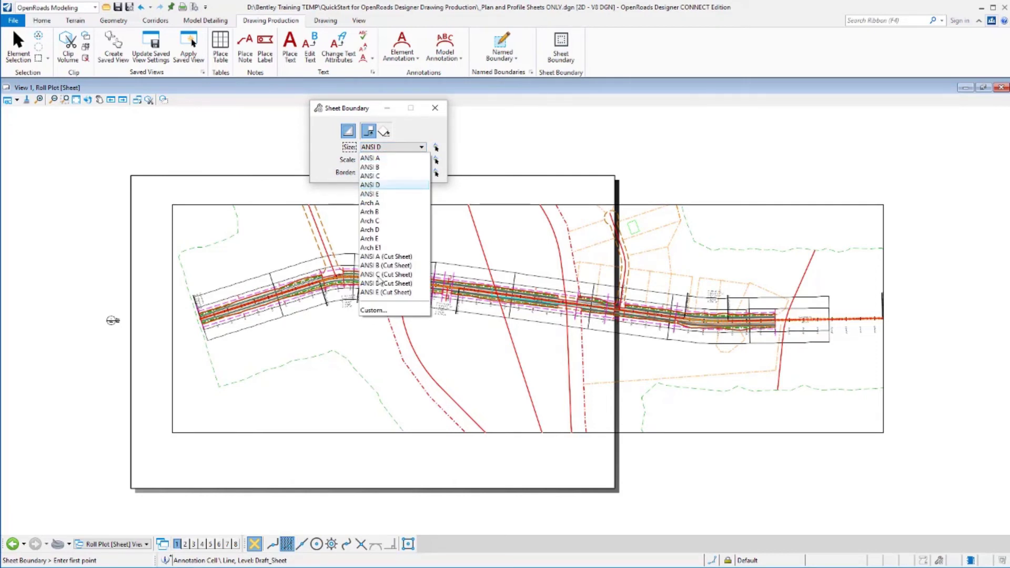
pyautogui.click(383, 311)
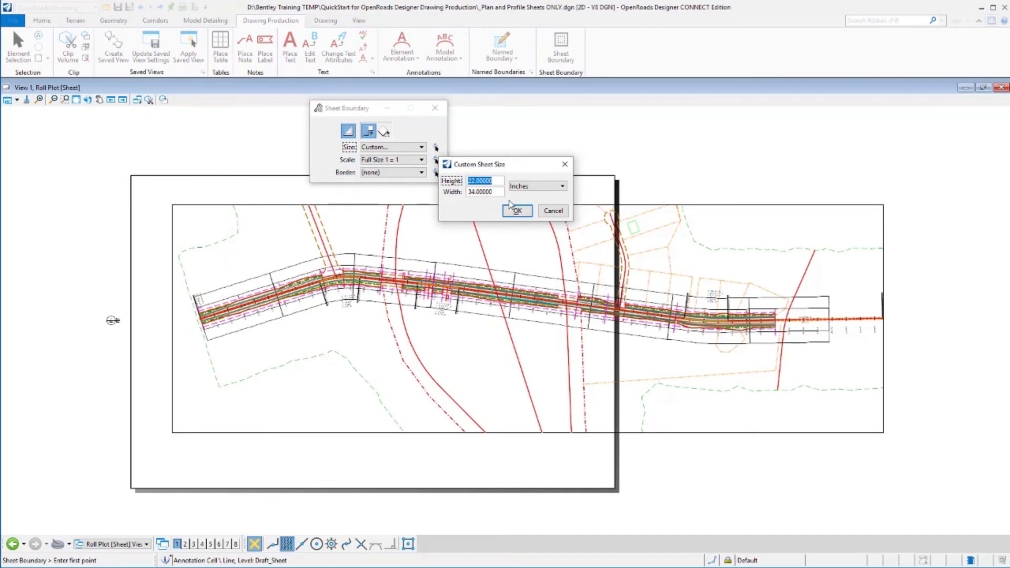
pyautogui.doubleClick(492, 193)
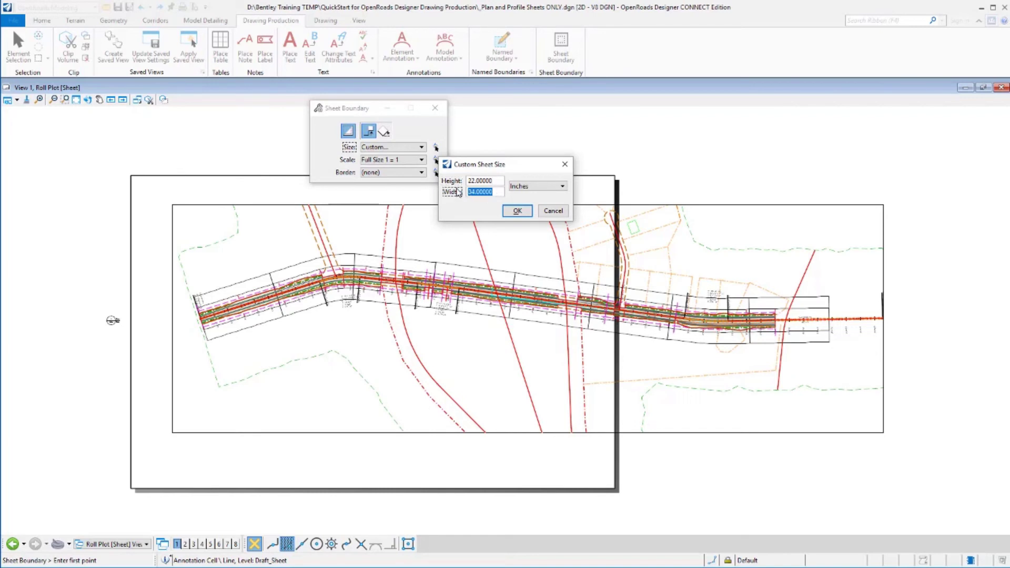
pyautogui.write('60')
pyautogui.press('Tab')
pyautogui.click(518, 210)
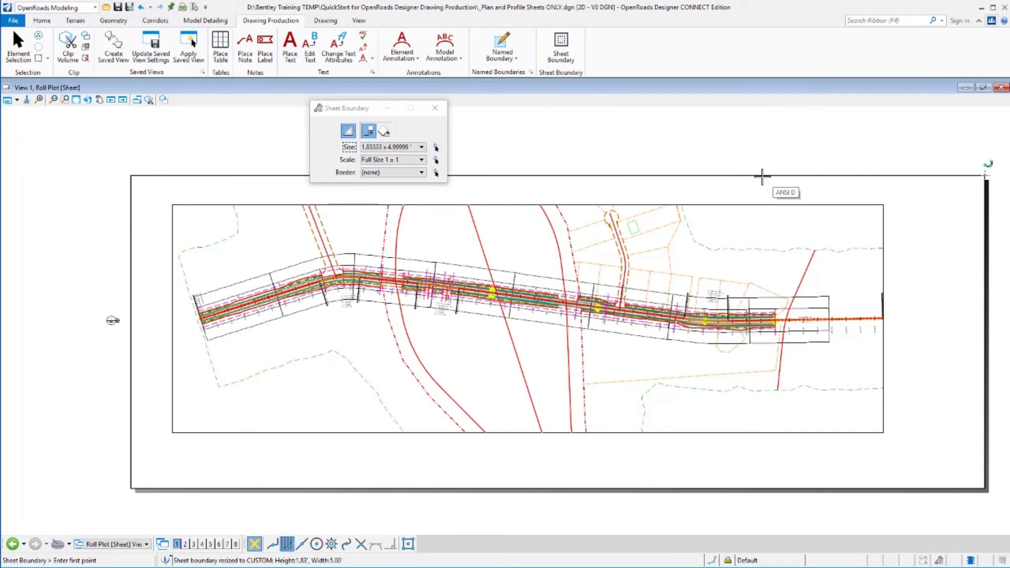
pyautogui.click(435, 108)
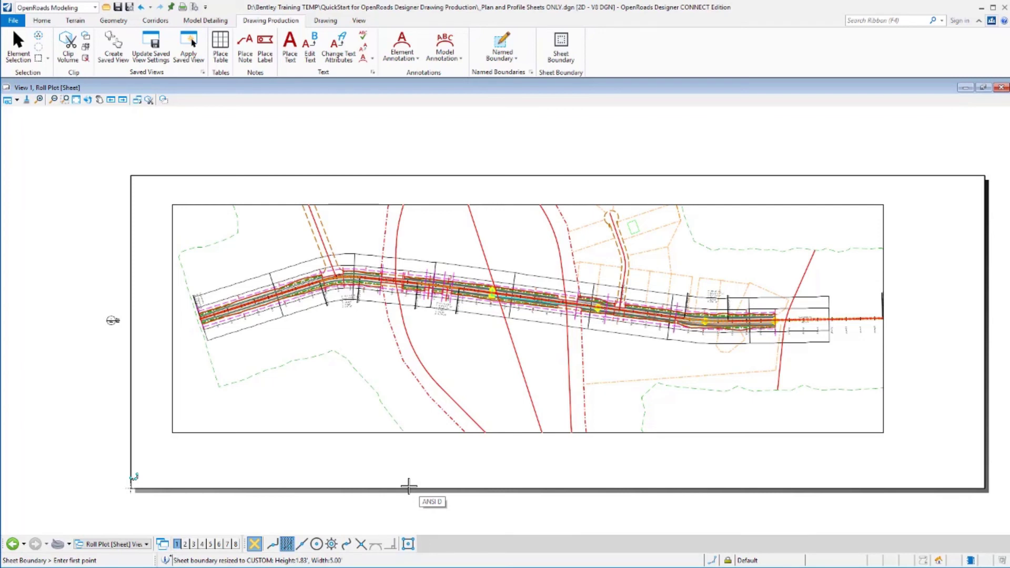
pyautogui.click(125, 546)
pyautogui.scroll(1, 221, 463)
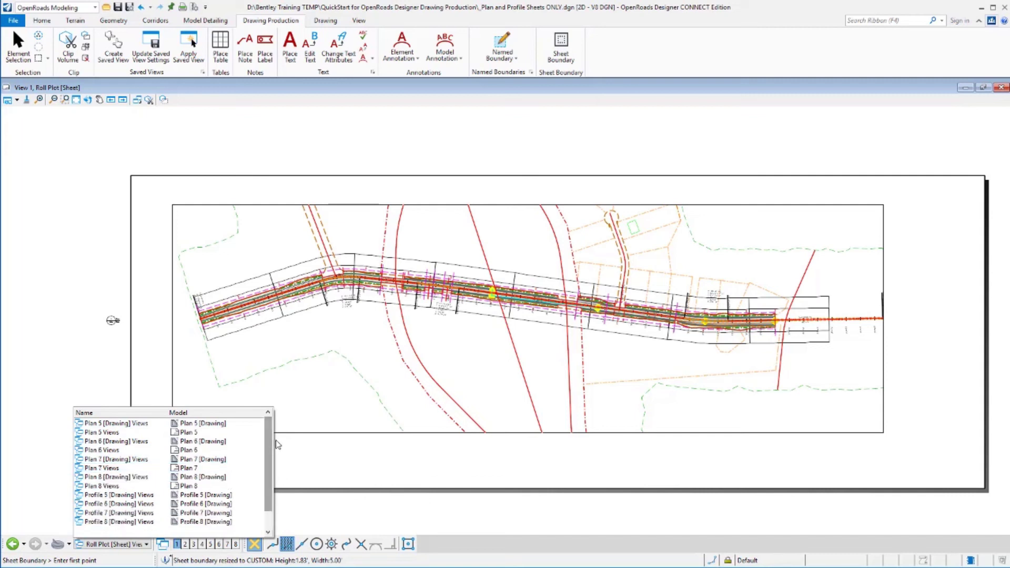
pyautogui.click(299, 419)
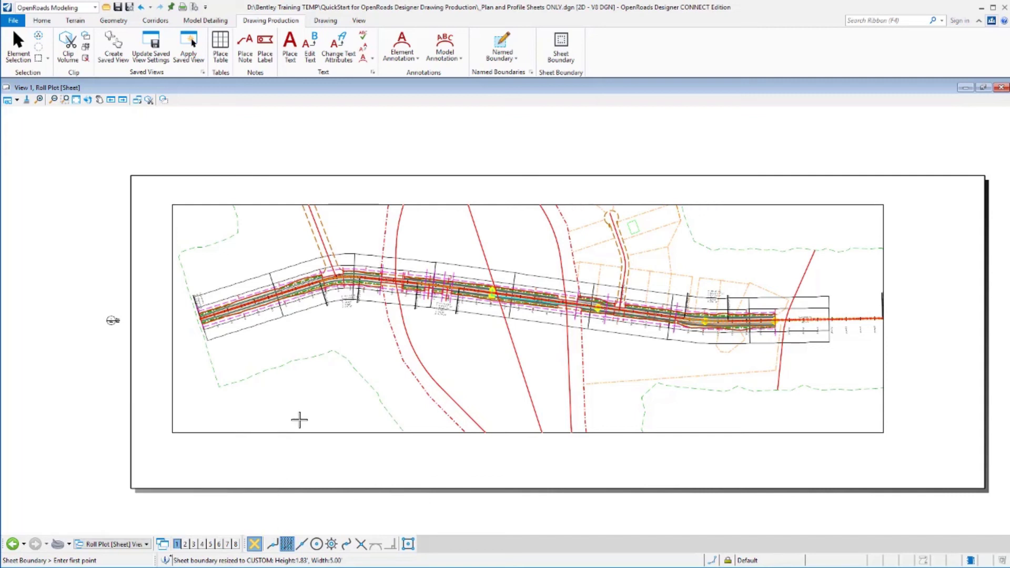